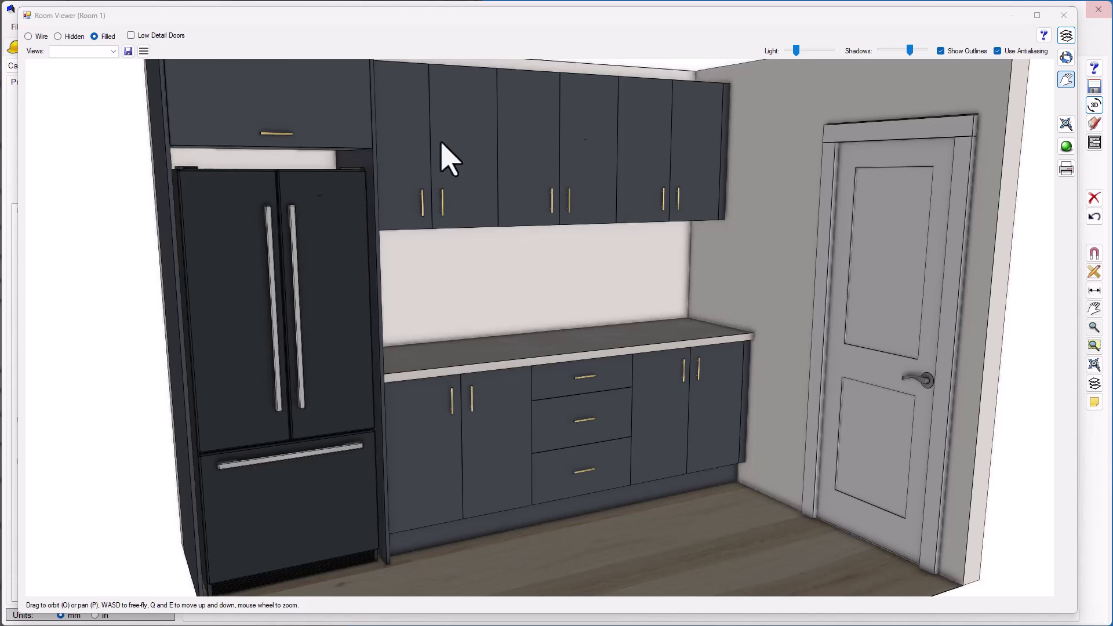
Step: Close the Room Viewer to return to the Room 1 floor plan
left_click(1063, 15)
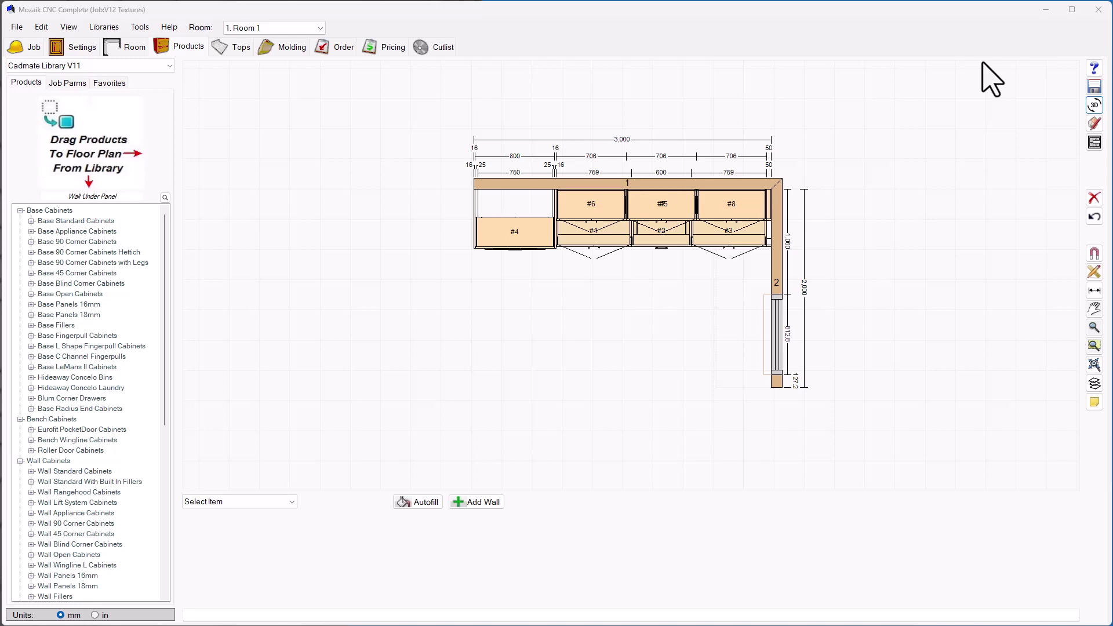
Step: Open the job Settings on the Textures page
left_click(82, 47)
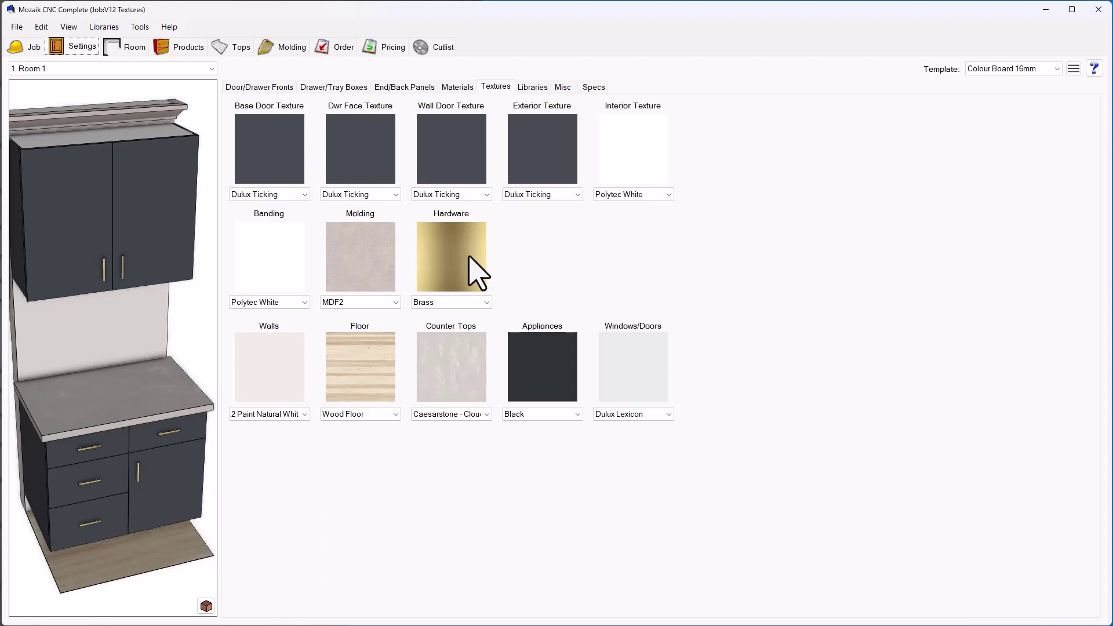
Step: Set the hardware texture to Black, browsing the texture files but cancelling without a choice
left_click(476, 304)
scroll(476, 323, "up", 1)
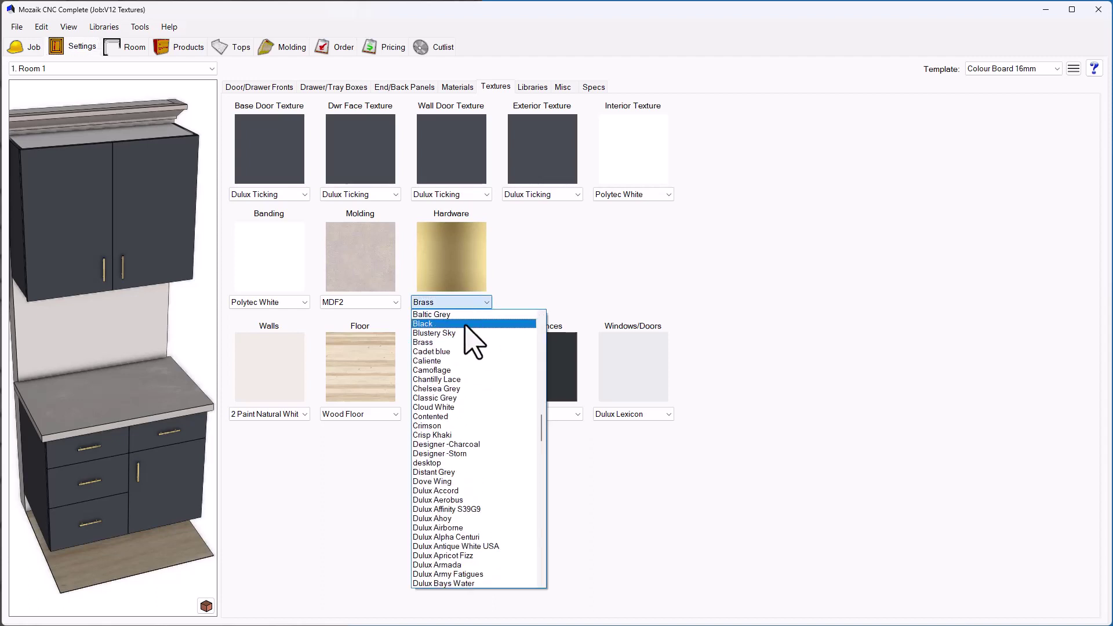
left_click(467, 324)
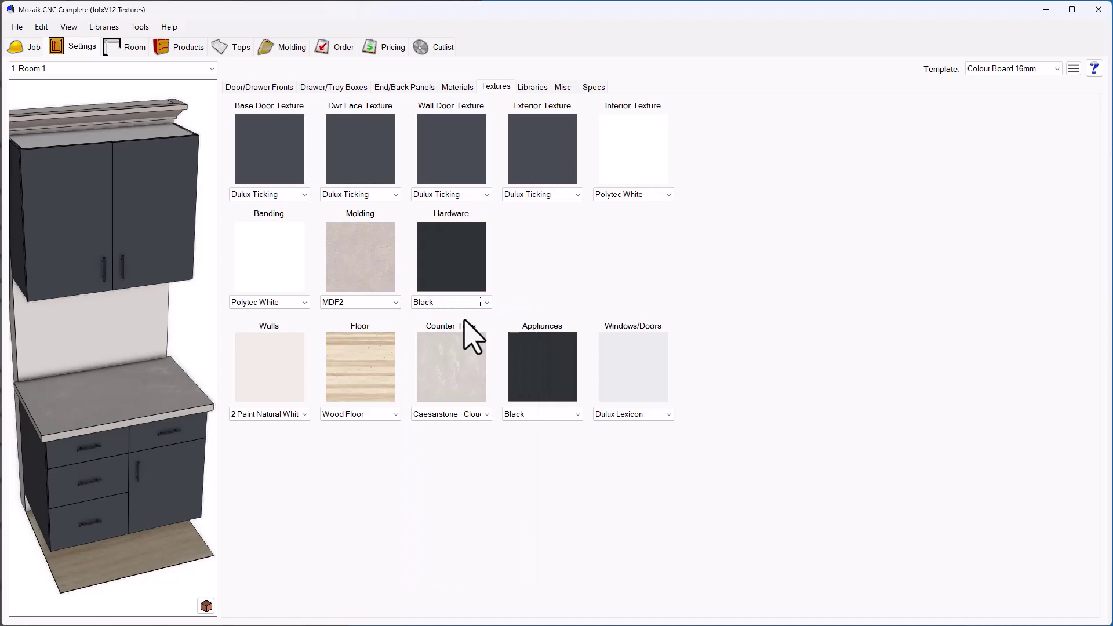
left_click(462, 277)
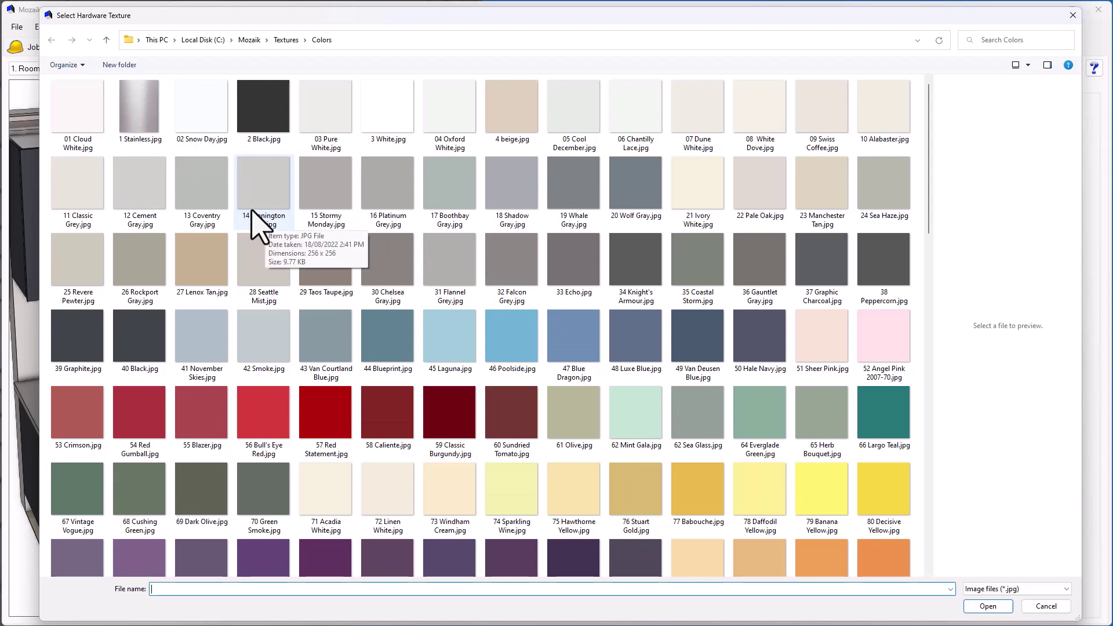
left_click(1046, 605)
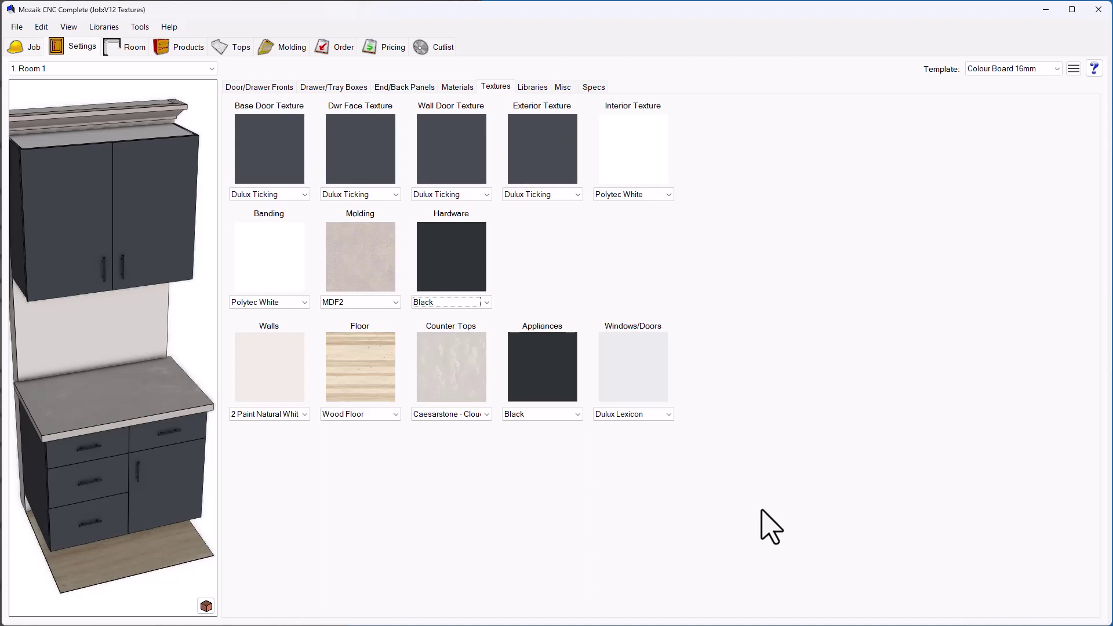
Step: Choose 1 Stainless for the appliances and return to the Products floor plan
left_click(565, 416)
scroll(567, 449, "up", 5)
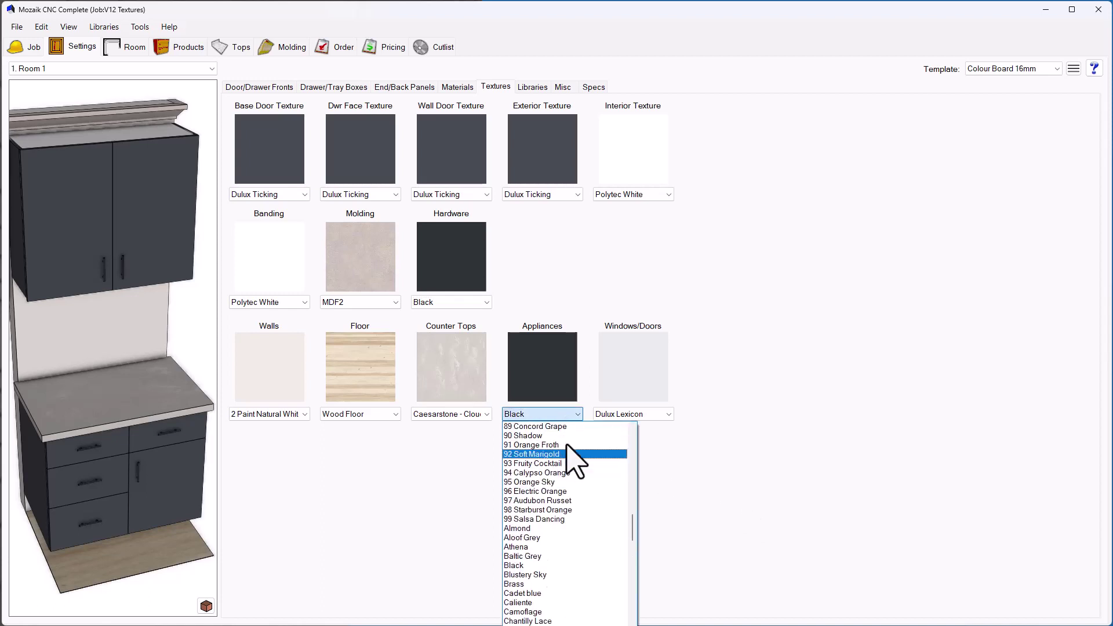
scroll(606, 515, "up", 8)
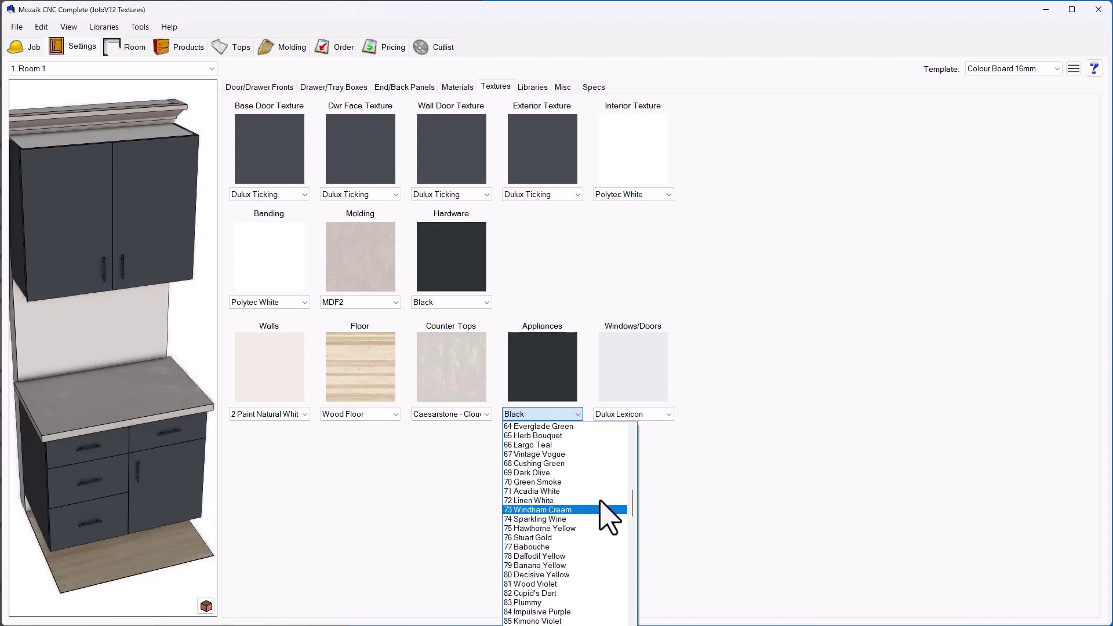
scroll(605, 518, "up", 18)
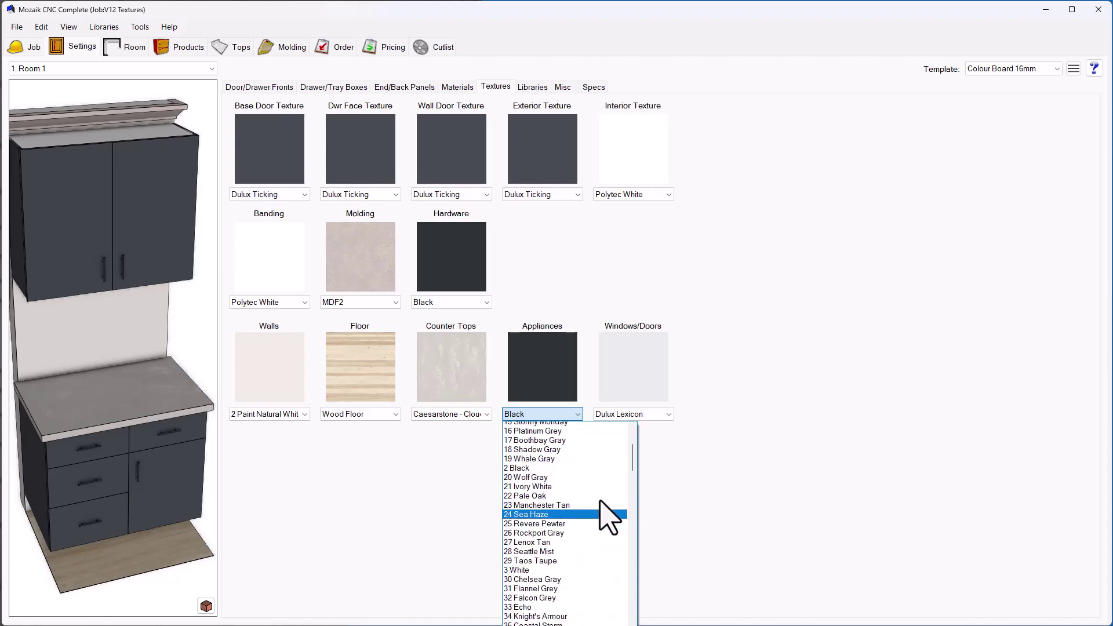
scroll(605, 517, "up", 6)
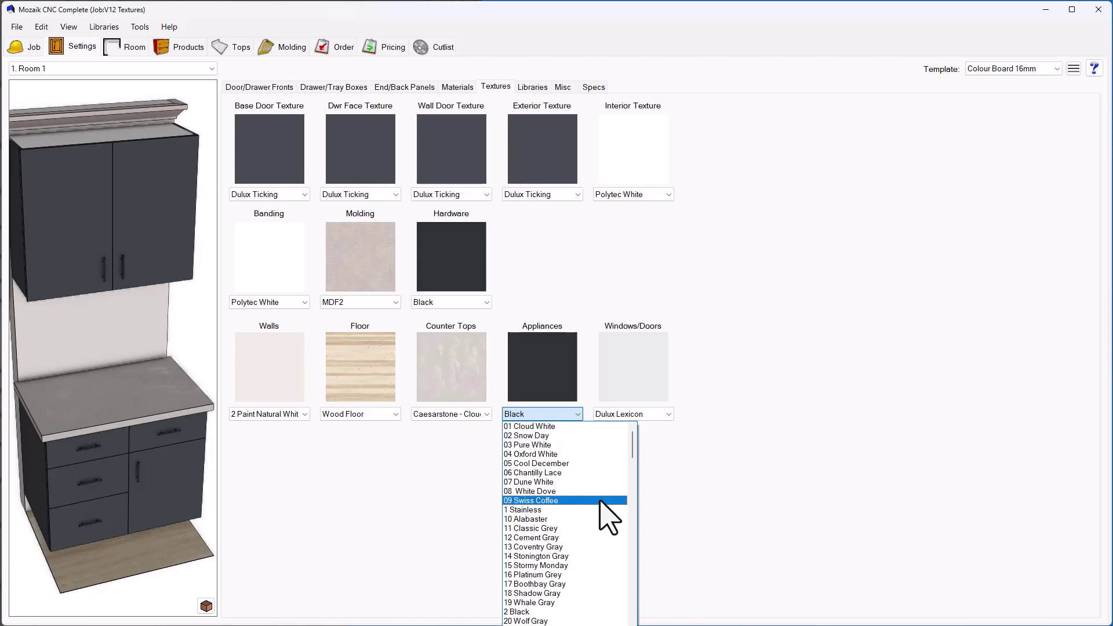
left_click(592, 509)
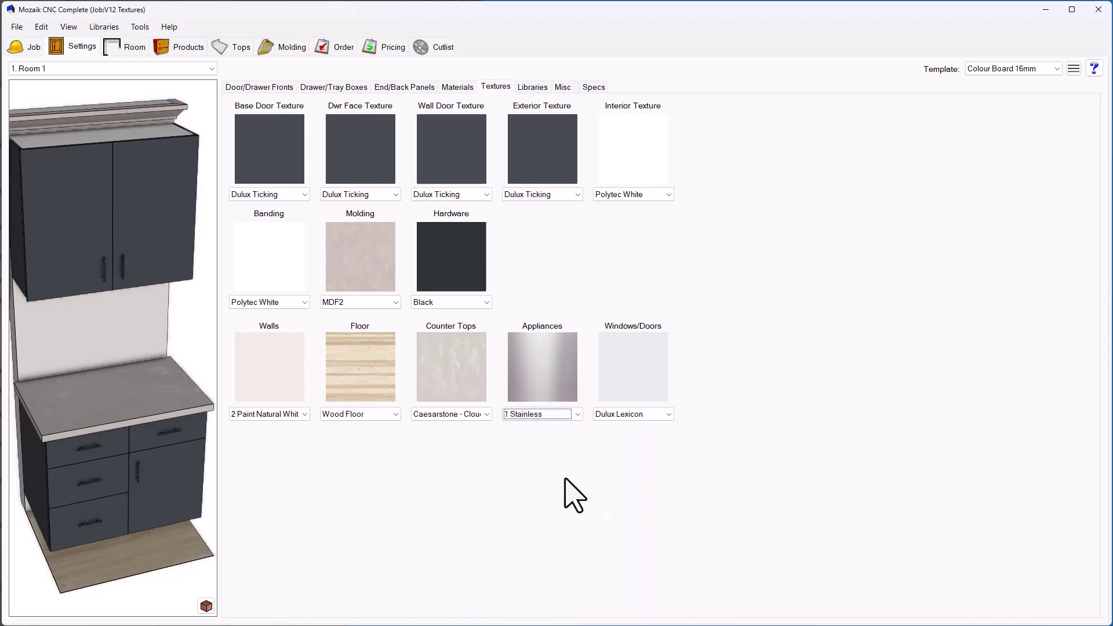
left_click(193, 51)
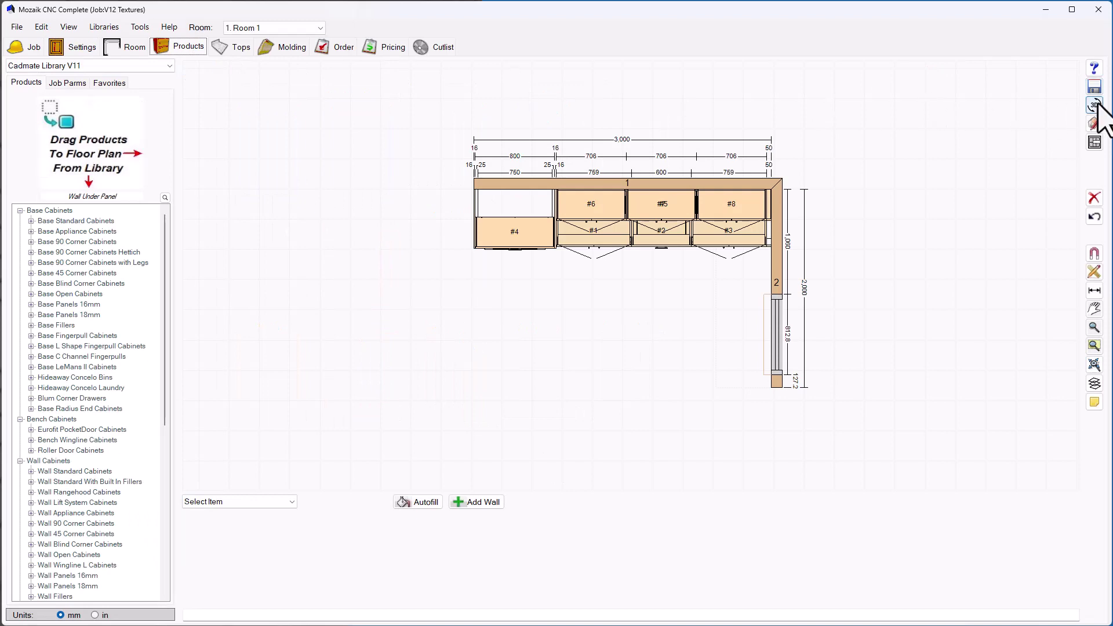
left_click(1094, 104)
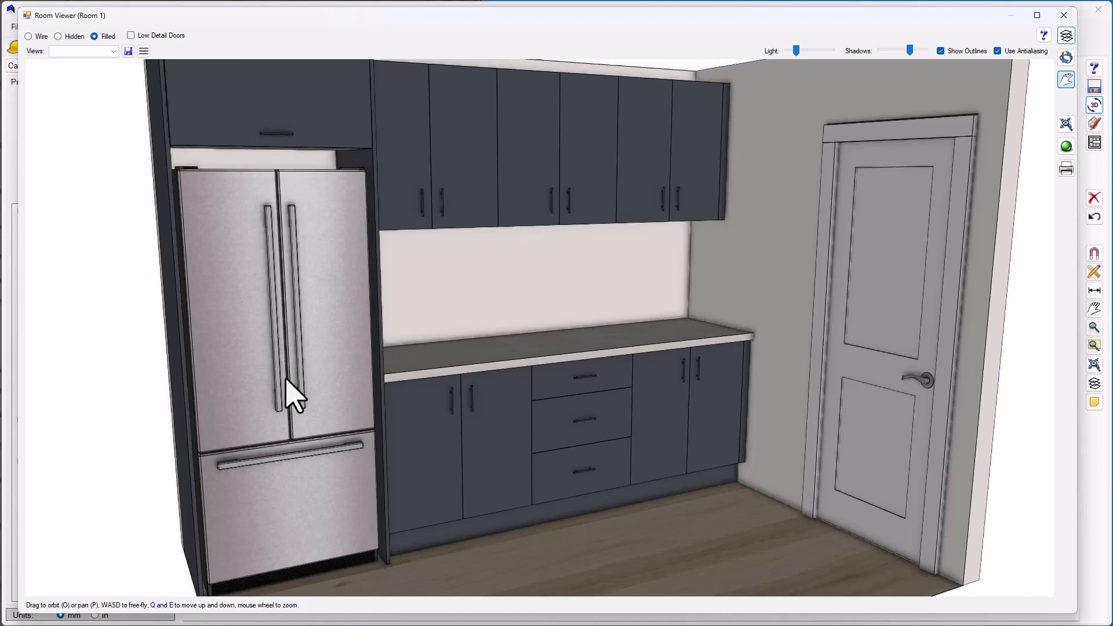
left_click(1064, 15)
Step: Apply the Dulux Oolong.jpg texture to windows and doors in the job settings
left_click(73, 49)
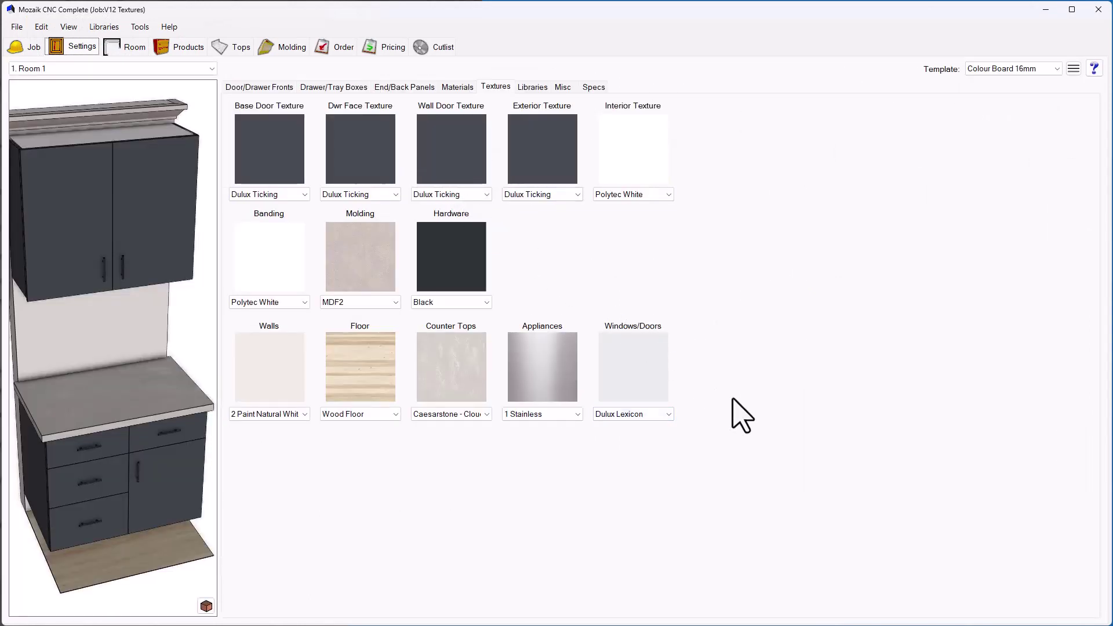
left_click(616, 385)
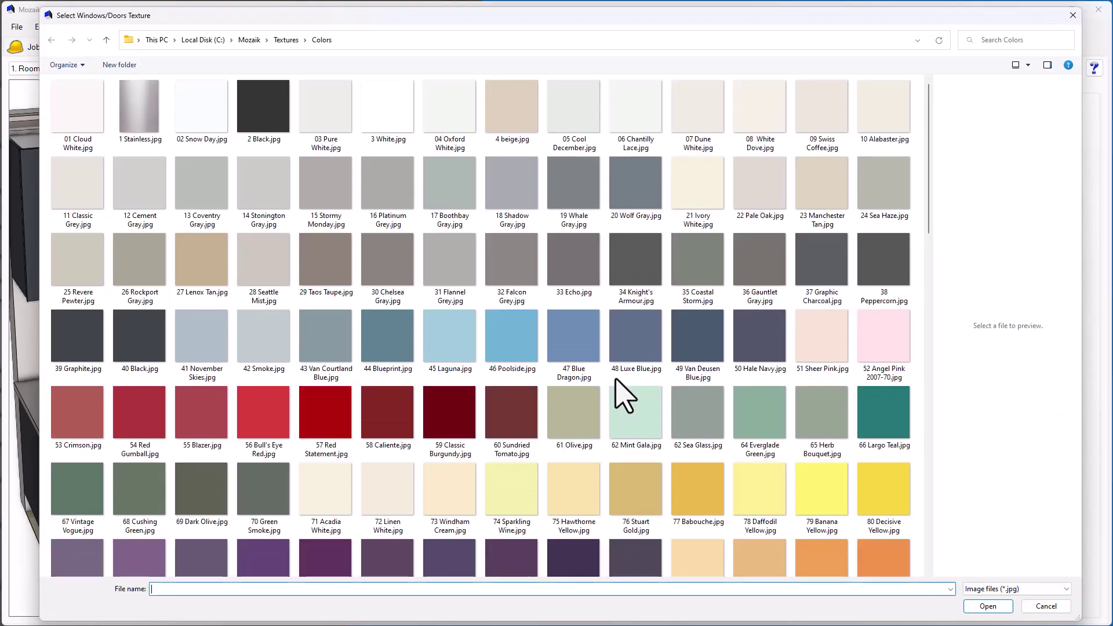
scroll(623, 397, "down", 10)
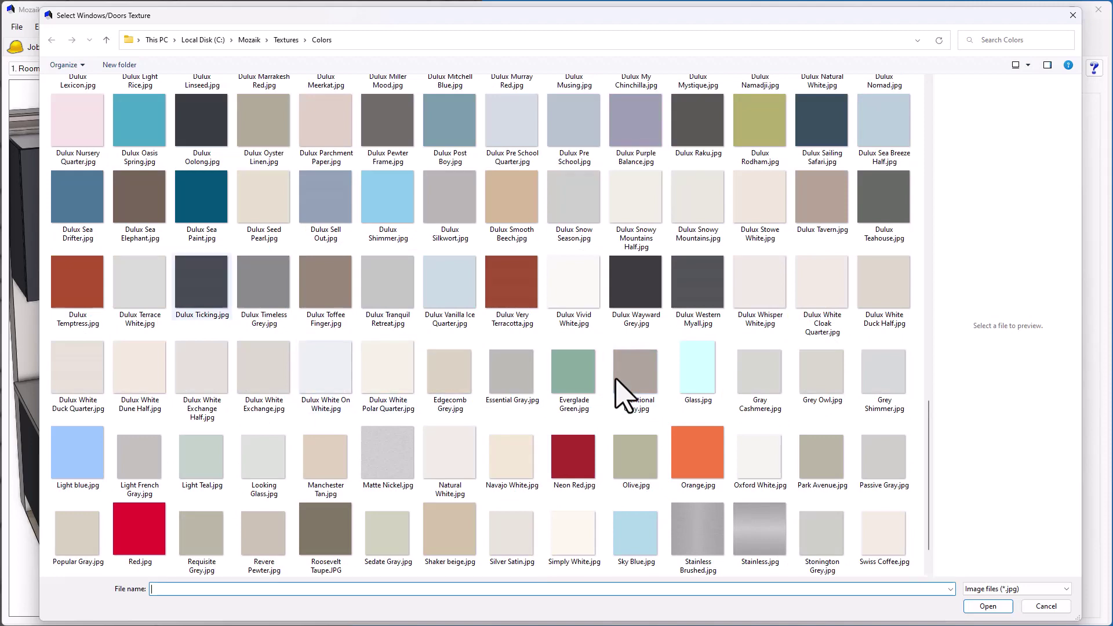
double_click(201, 121)
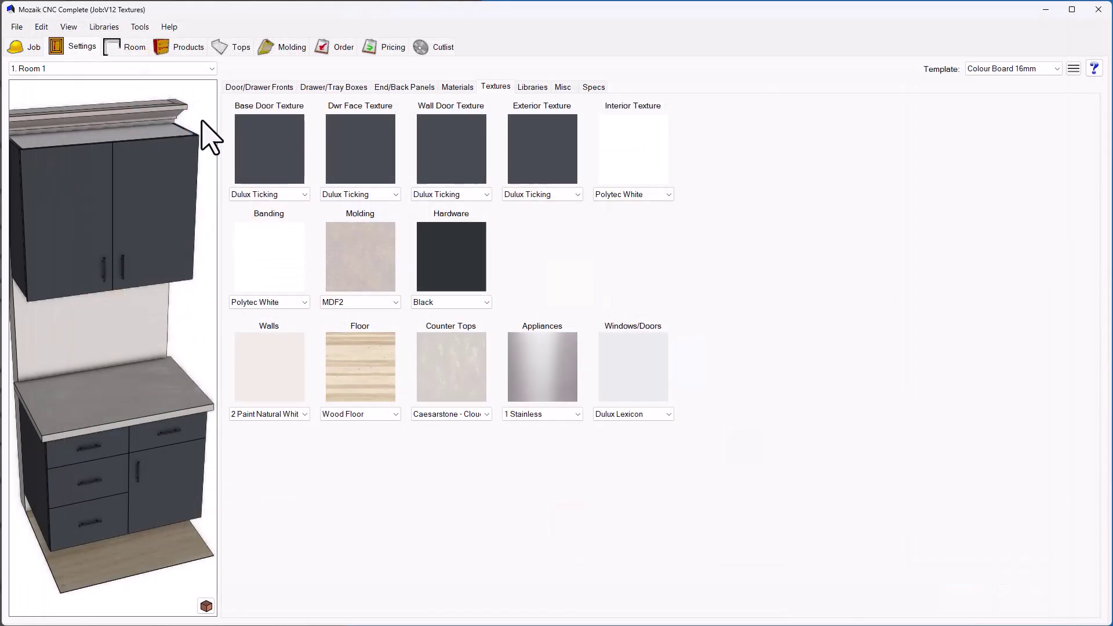
left_click(189, 48)
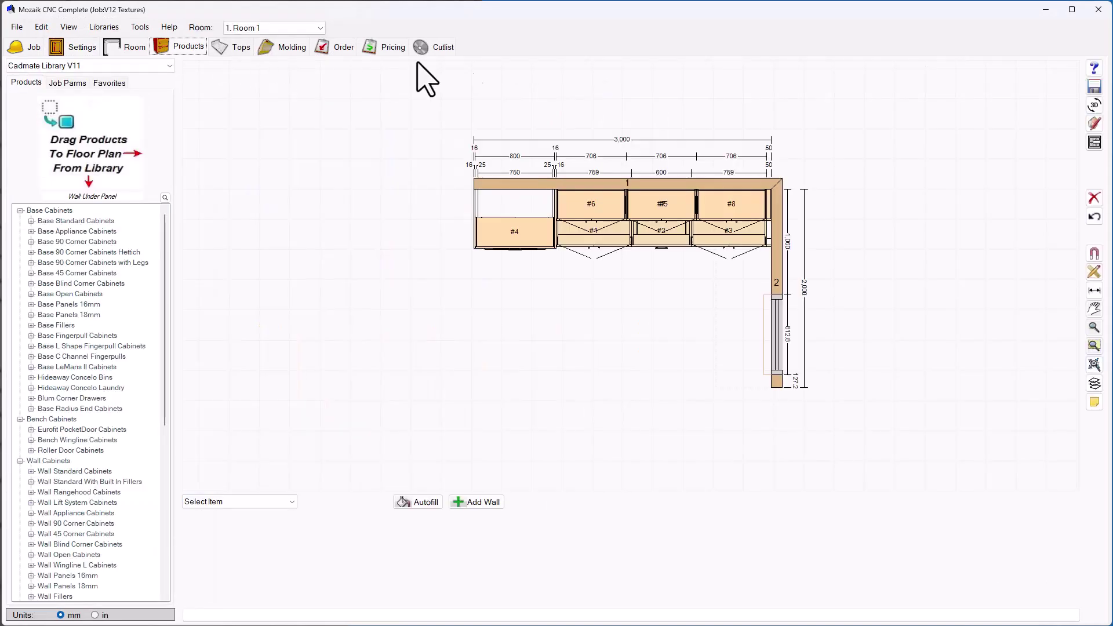
left_click(1094, 105)
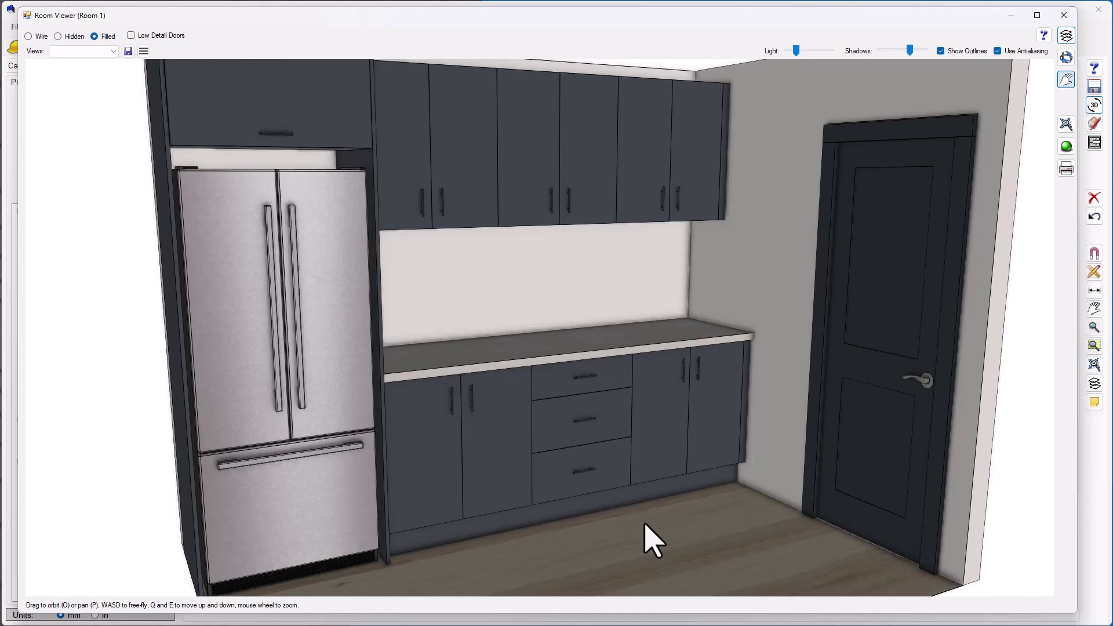
Step: Close the 3D preview and bring up the Wall #1 elevation
left_click(1064, 15)
left_click(745, 194)
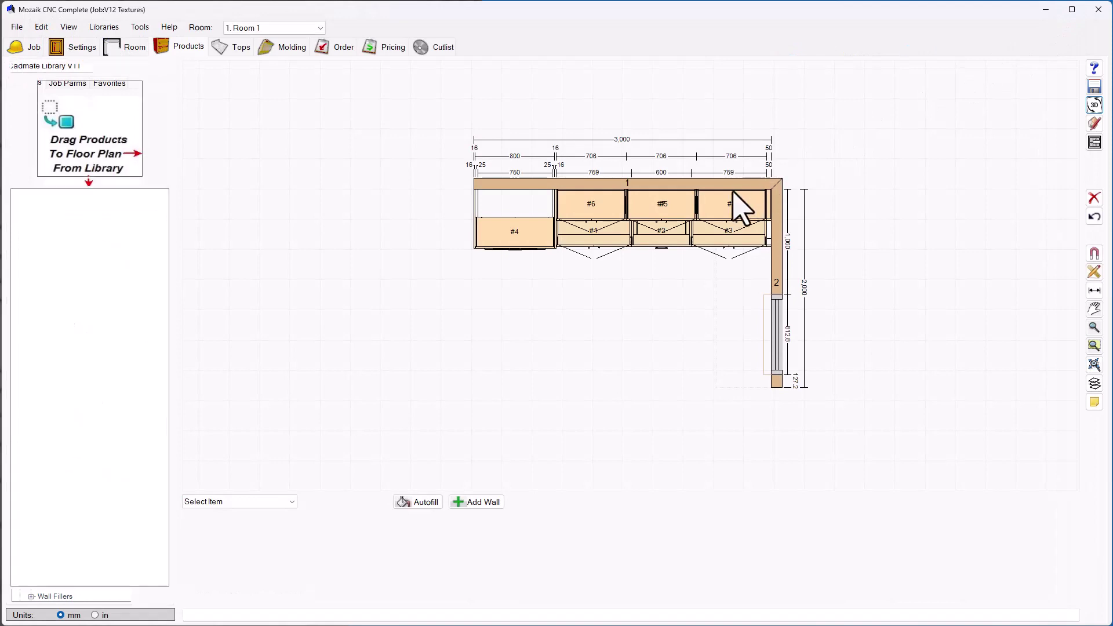
left_click(1094, 142)
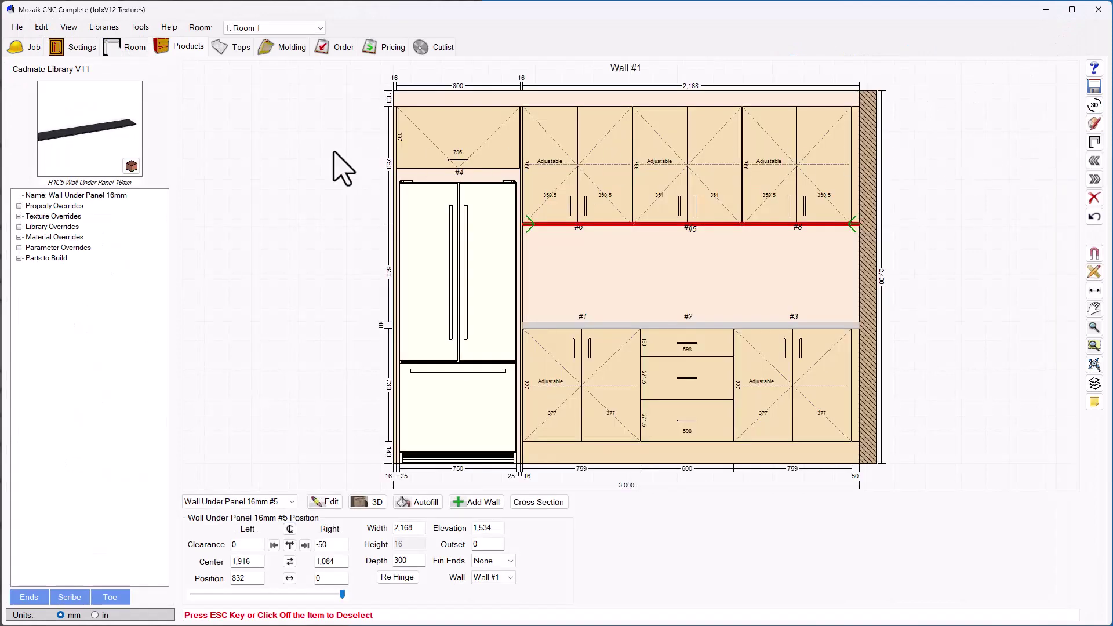
Step: Override the upper wall cabinets' hardware texture with 3 White.jpg
left_click(846, 217)
right_click(783, 186)
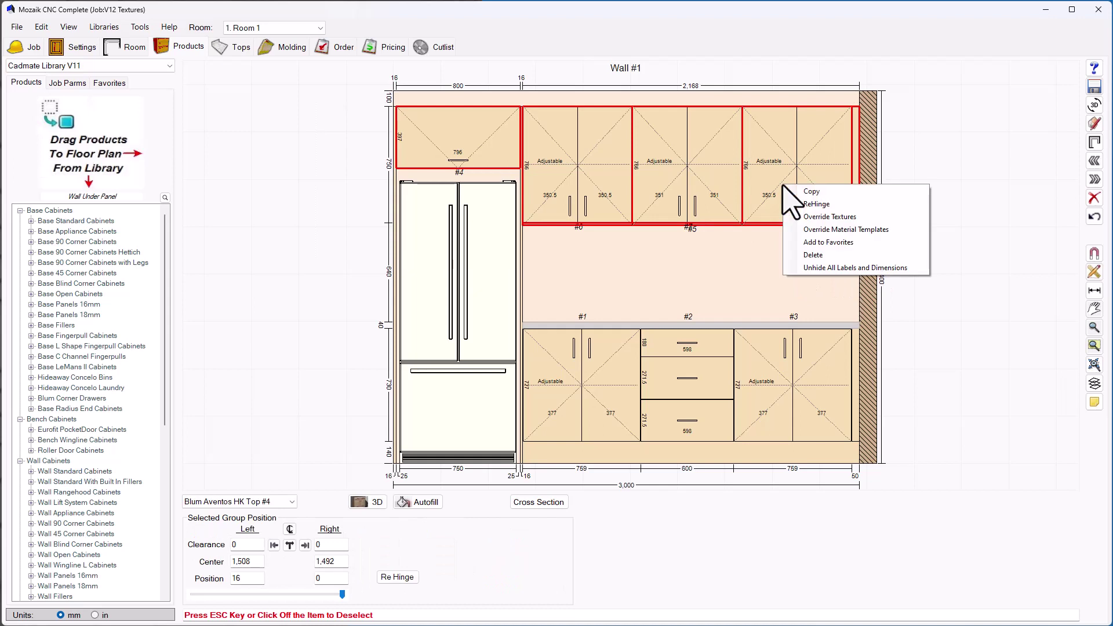
left_click(840, 219)
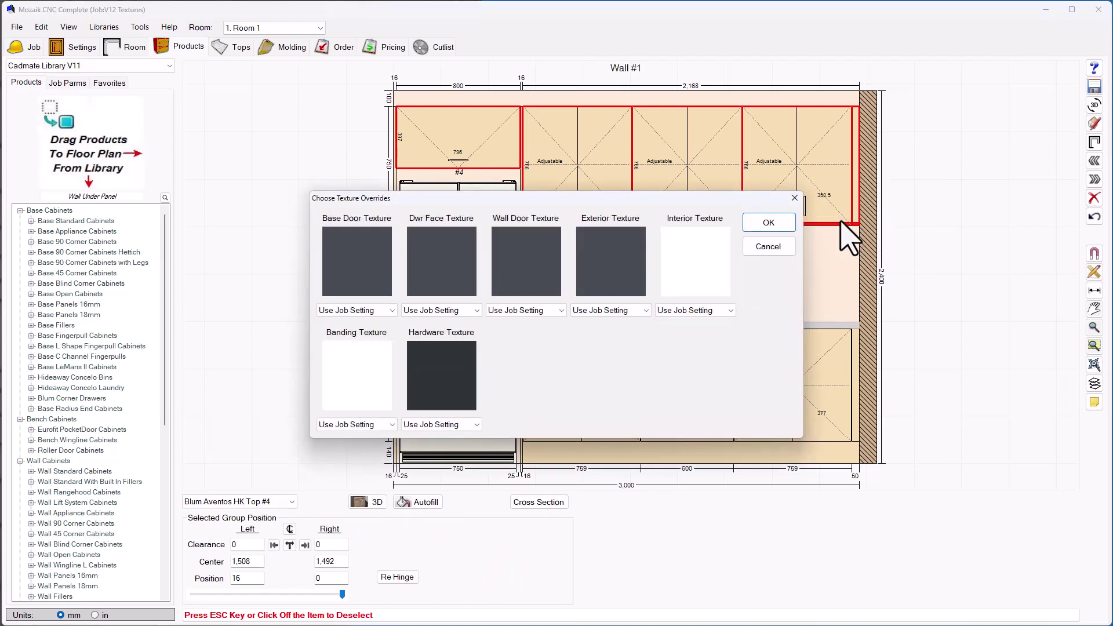
left_click(442, 371)
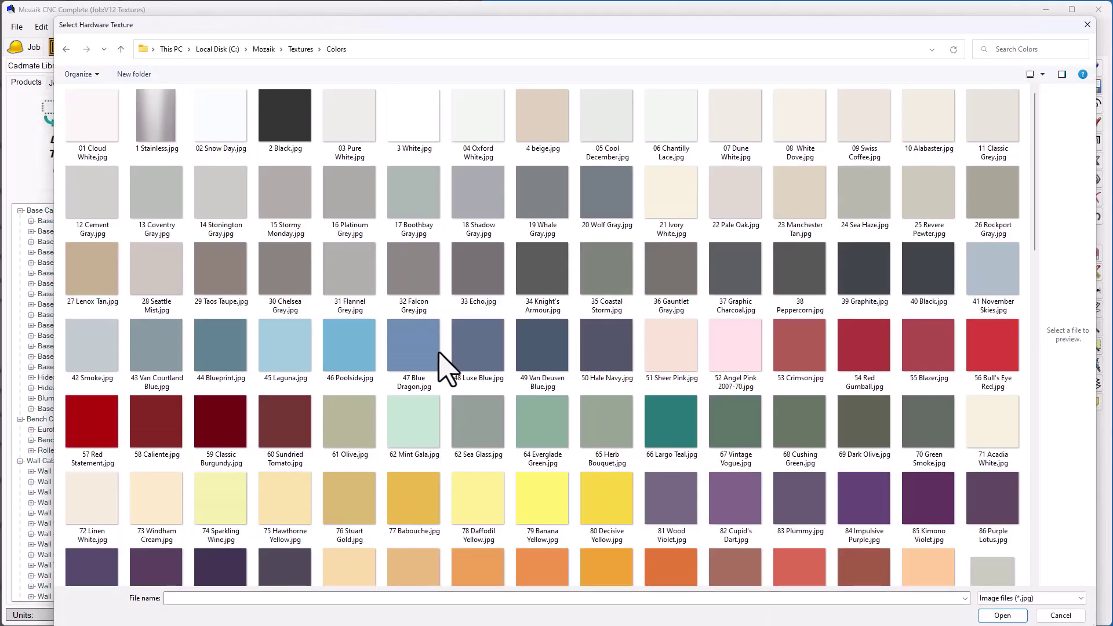
double_click(427, 116)
Step: Confirm the 3 White override and inspect the upper cabinet handles in the Wall #1 3D view
left_click(774, 231)
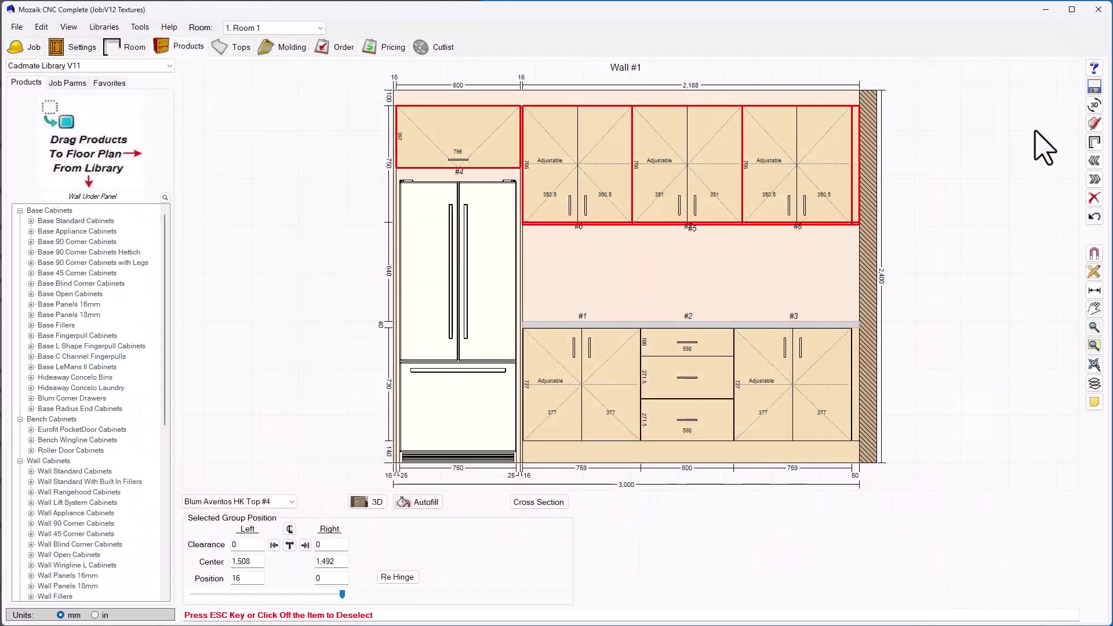
left_click(1094, 106)
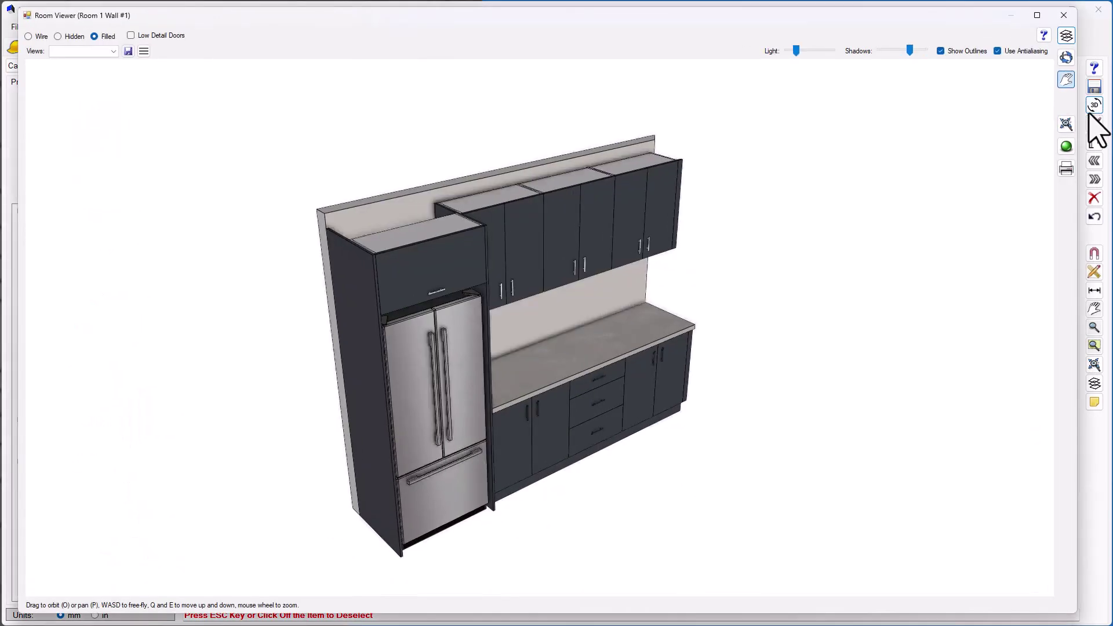
scroll(937, 251, "up", 3)
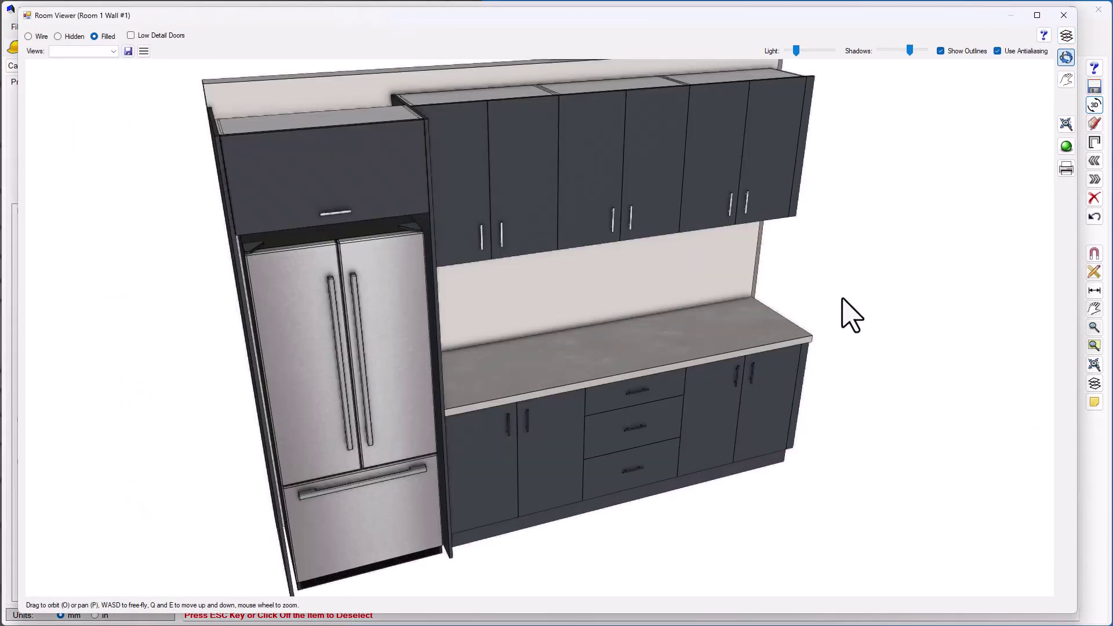
left_click_drag(849, 313, 784, 311)
scroll(718, 256, "up", 5)
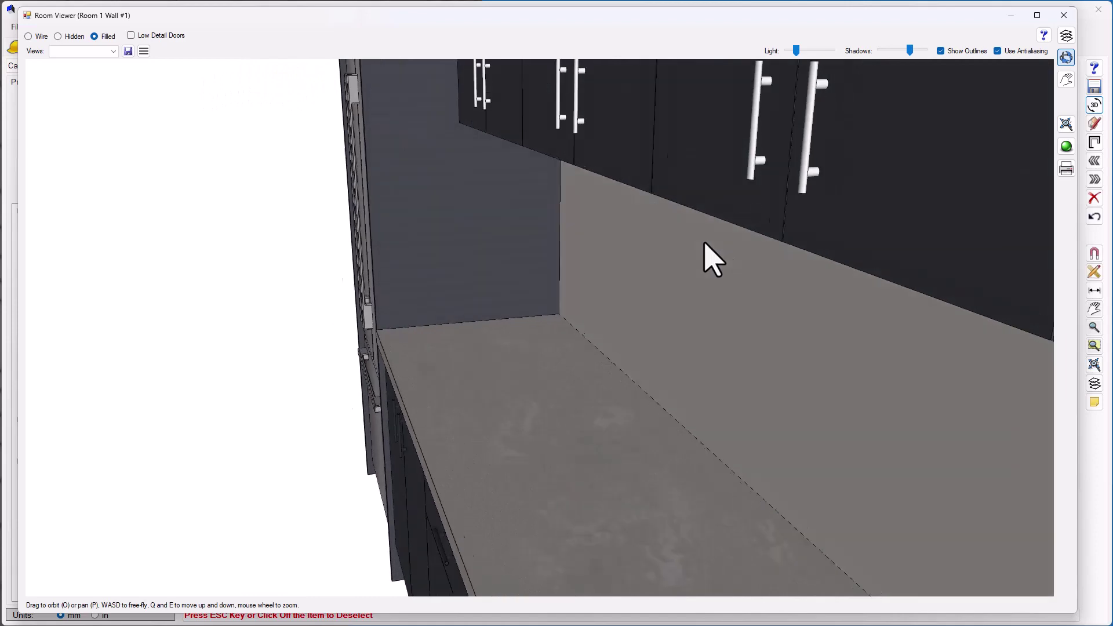
left_click_drag(713, 258, 692, 301)
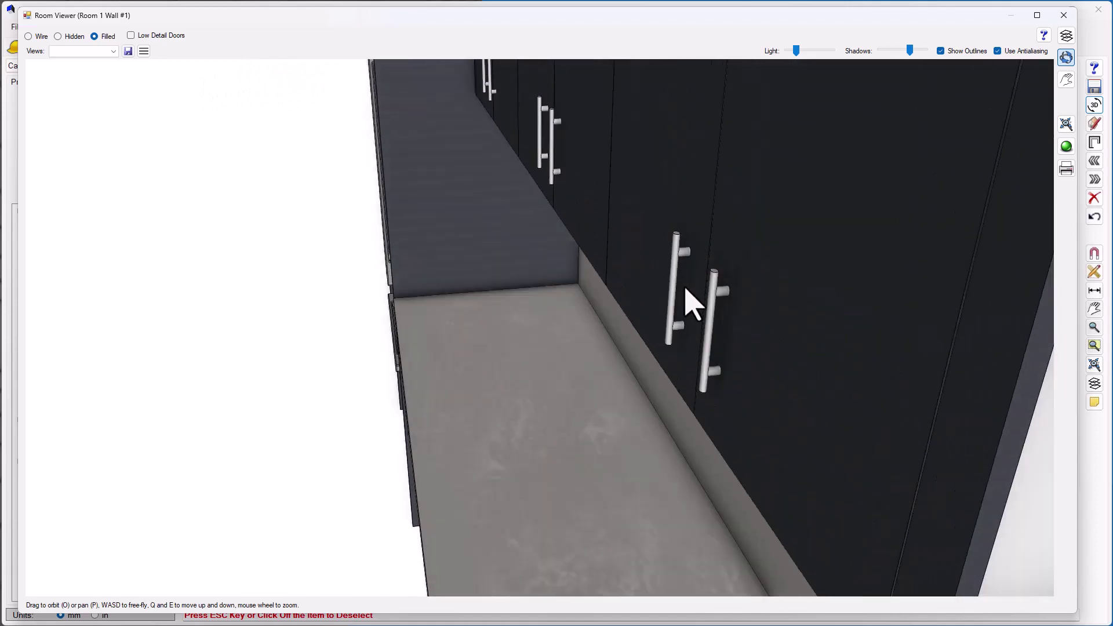